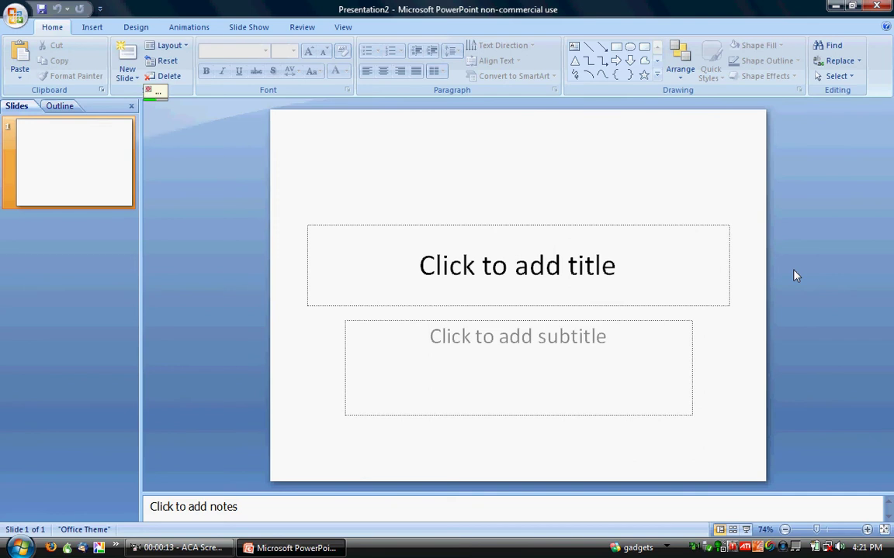
Add three Title and Content slides after the title slide, then return to slide 1.
key("ctrl+m")
key("ctrl+m")
key("ctrl+m")
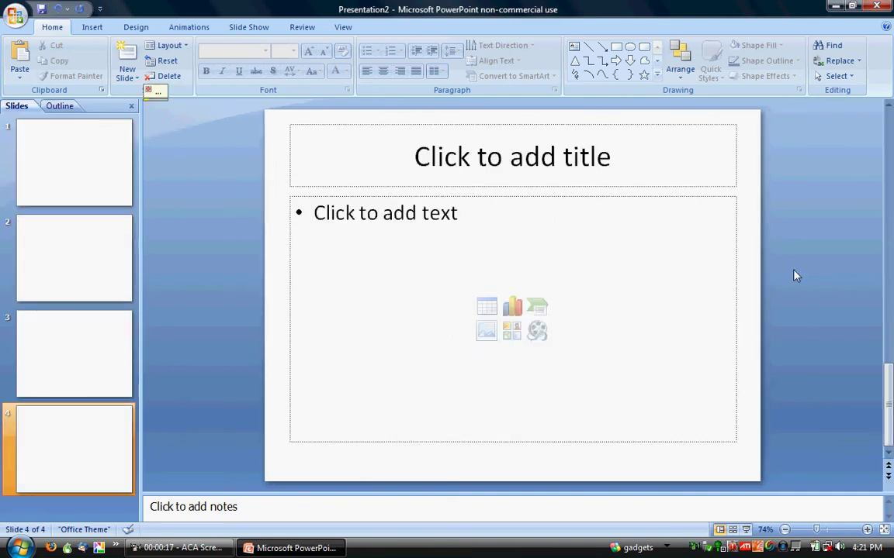
key("Home")
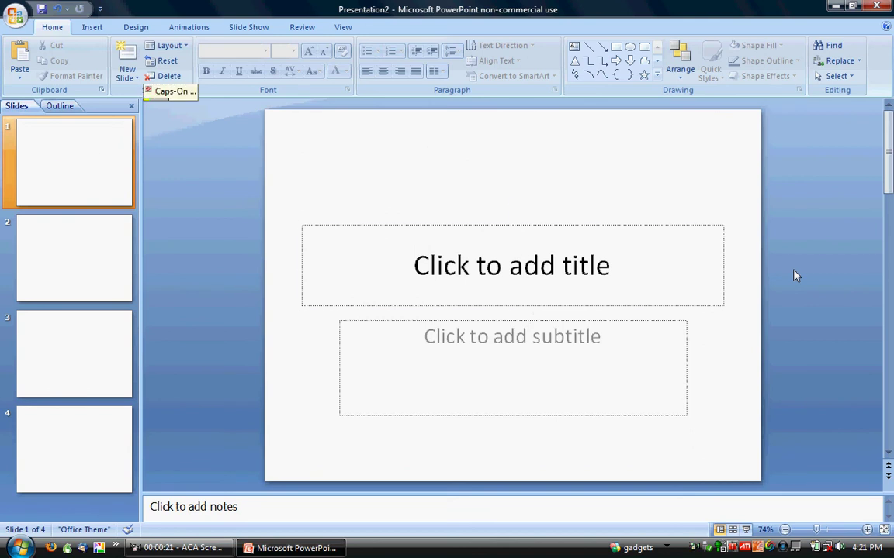
Title slide 1 'Sample Slideshow' and slide 2 'Editing'.
type("Sample Slideshow")
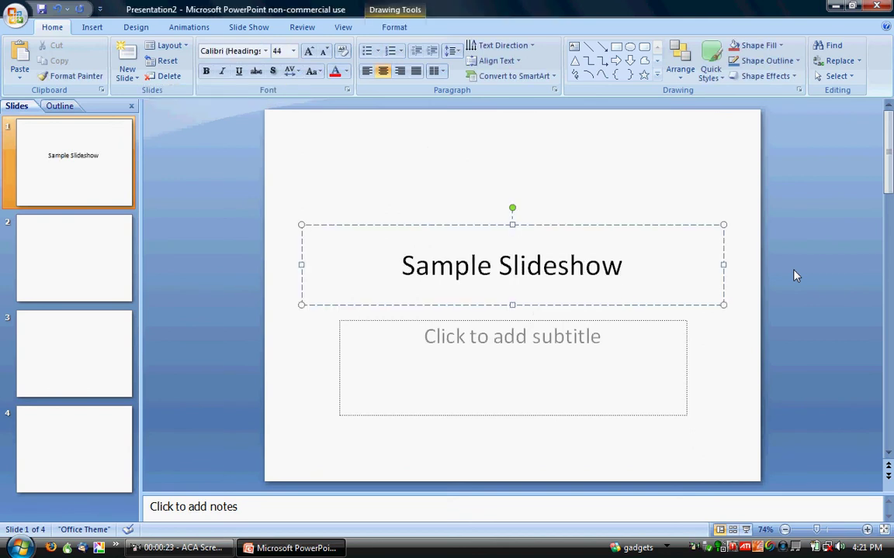
key("Page_Down")
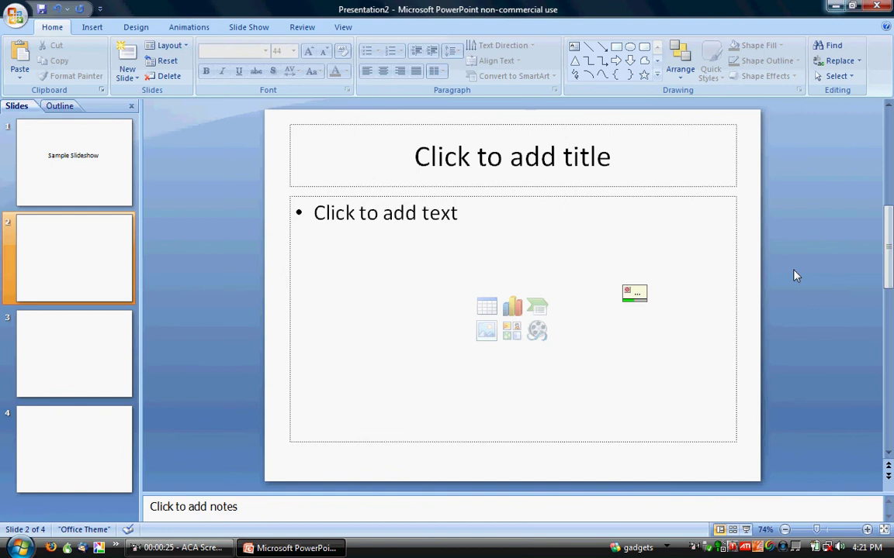
type("Editing")
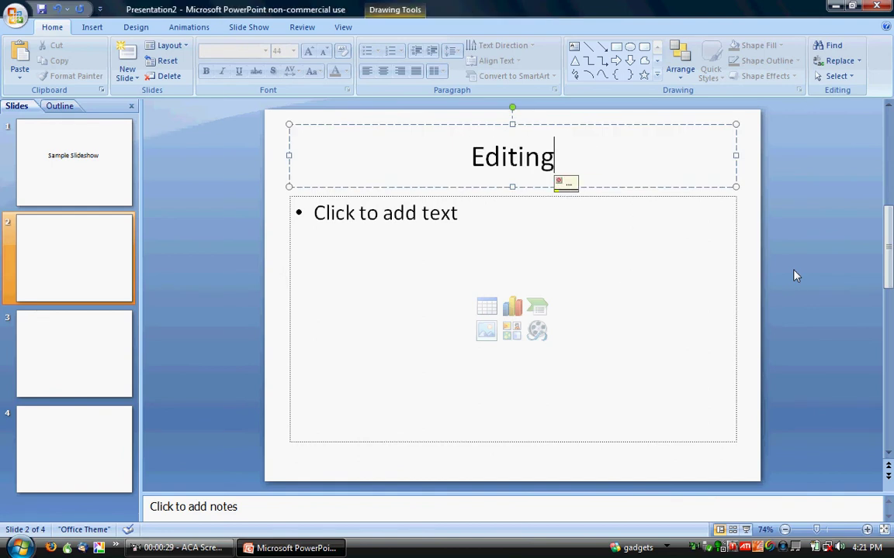
key("Escape")
key("Tab")
key("Return")
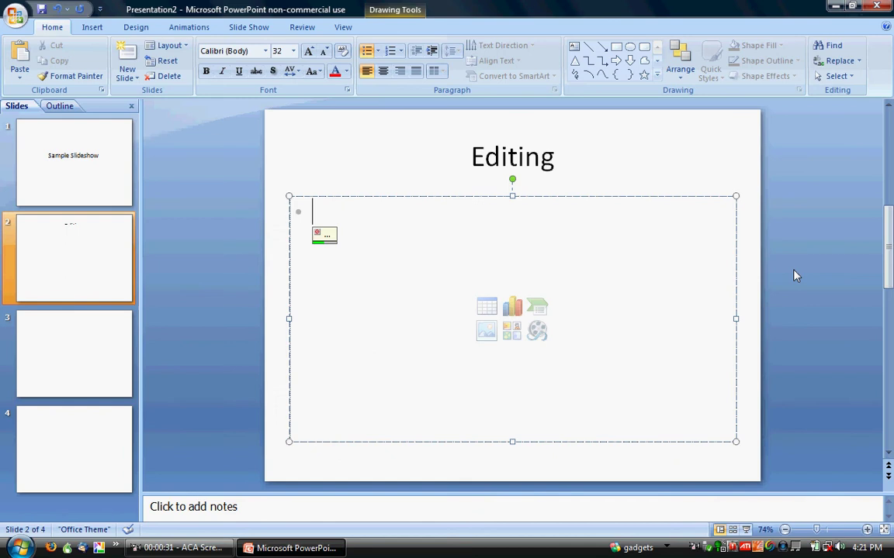
Write slide 2's bullet 'I'd like to make a change', correcting 'a few corrections' to 'a change'.
type("I'd like to make a few corrections")
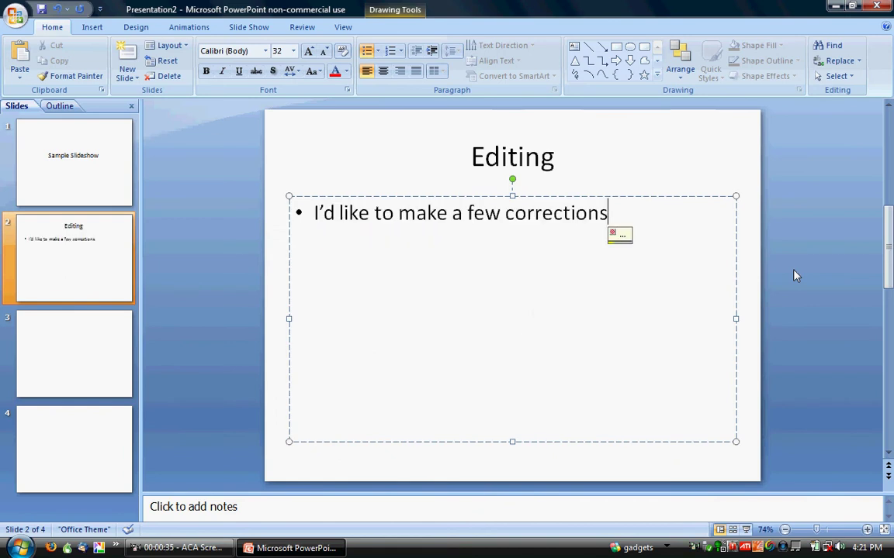
key("ctrl+shift+Left")
key("ctrl+shift+Left")
key("ctrl+shift+Left")
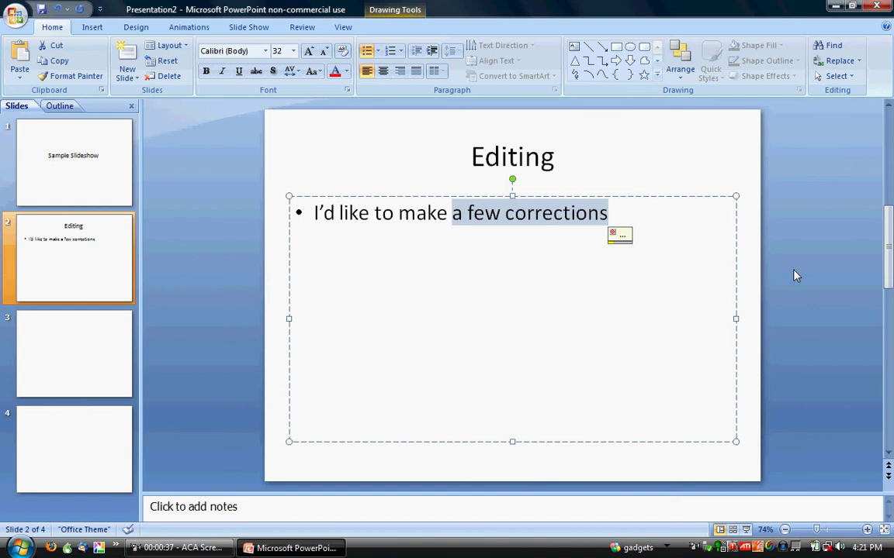
type("a change")
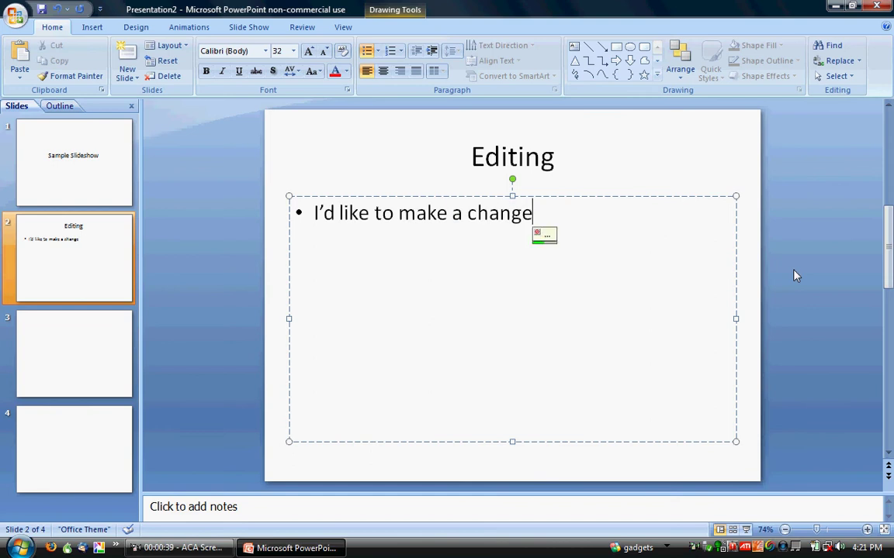
key("Page_Down")
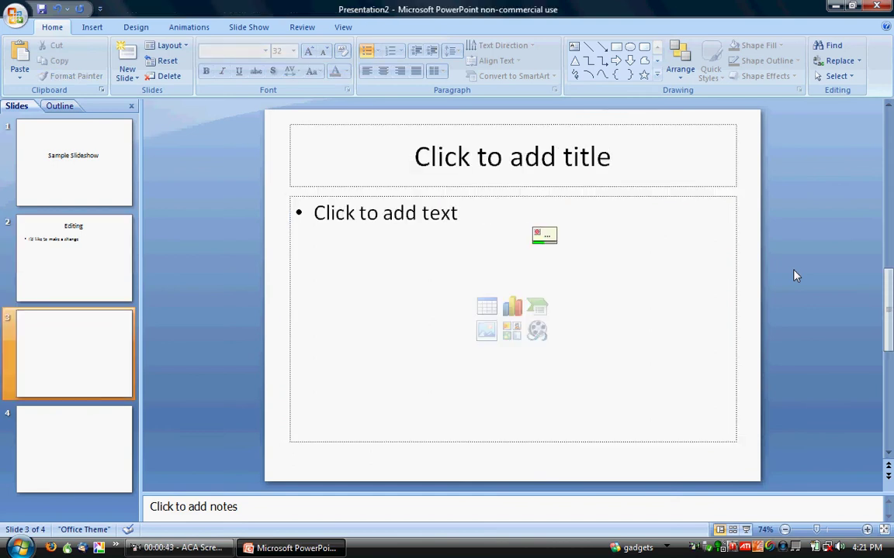
Title slide 3 'Making a picture the right size'.
type("Making a picture the right size")
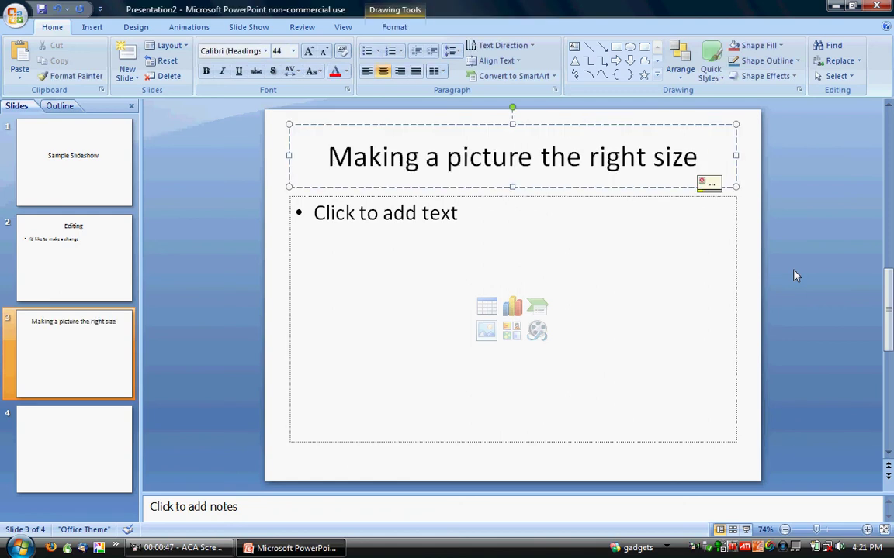
key("Escape")
key("Tab")
key("Return")
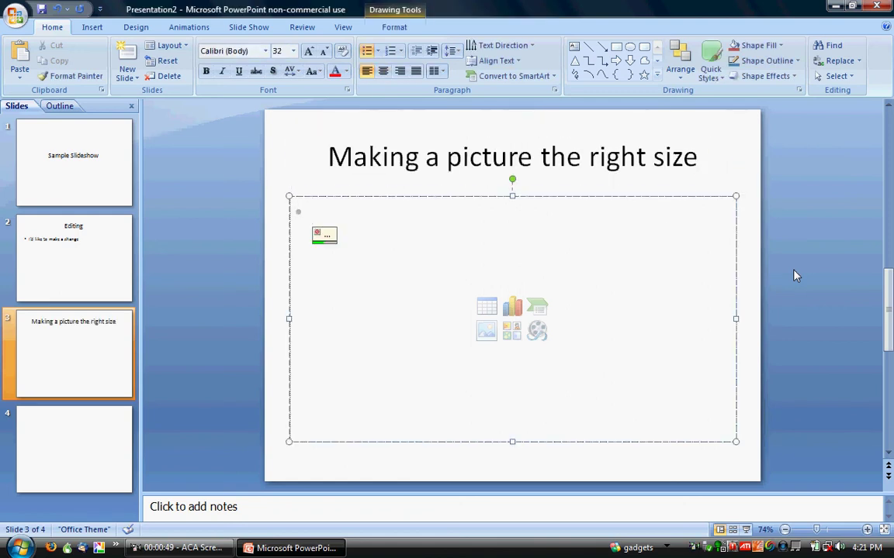
Insert Painted Redstart.jpeg from the Bird Pictures folder onto slide 3.
key("alt+n")
key("p")
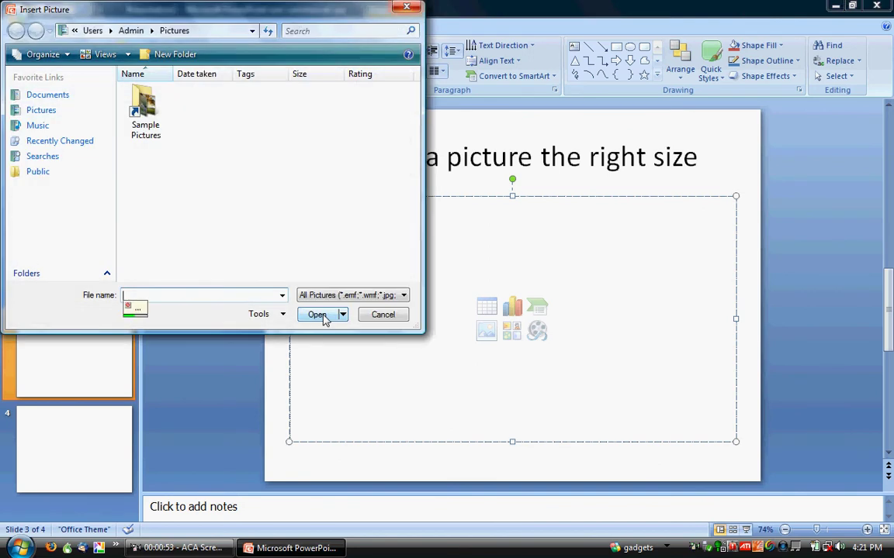
left_click(318, 314)
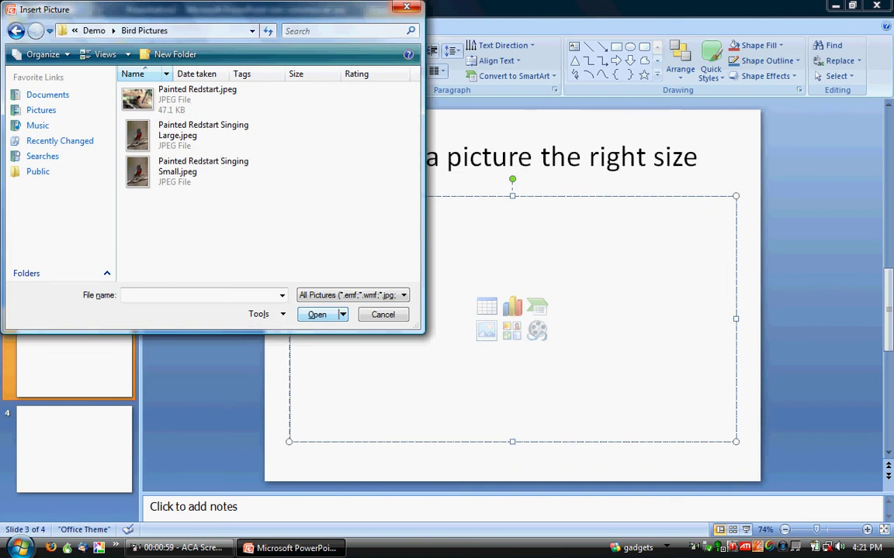
left_click(163, 99)
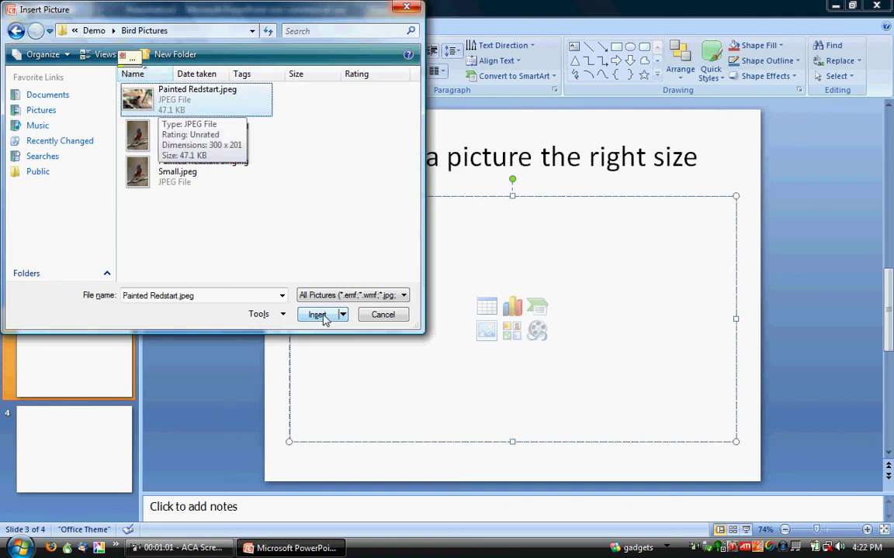
left_click(323, 319)
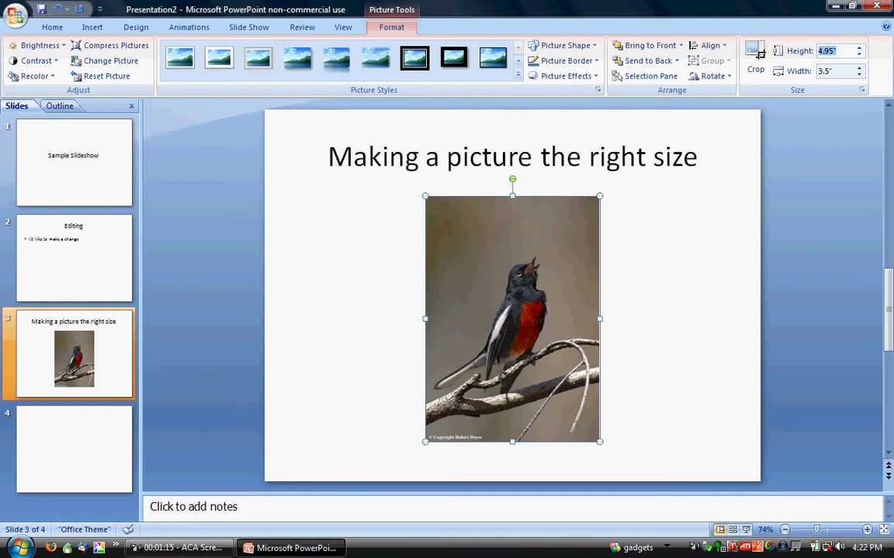
Resize the bird picture to 5.5" by 3.89" and nudge it up and left.
type("5.5")
key("Return")
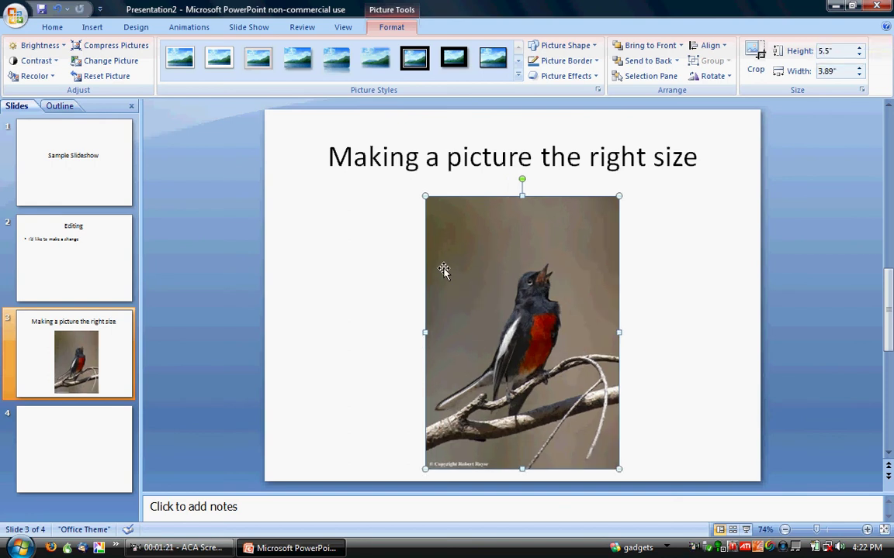
key("Up")
key("Left")
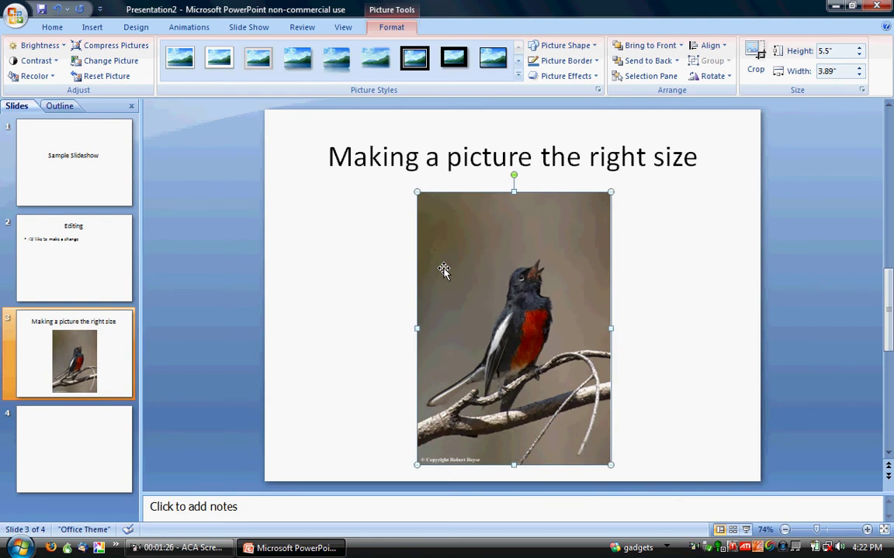
key("ctrl")
Title slide 4 'Summary' in 60 pt.
key("Page_Down")
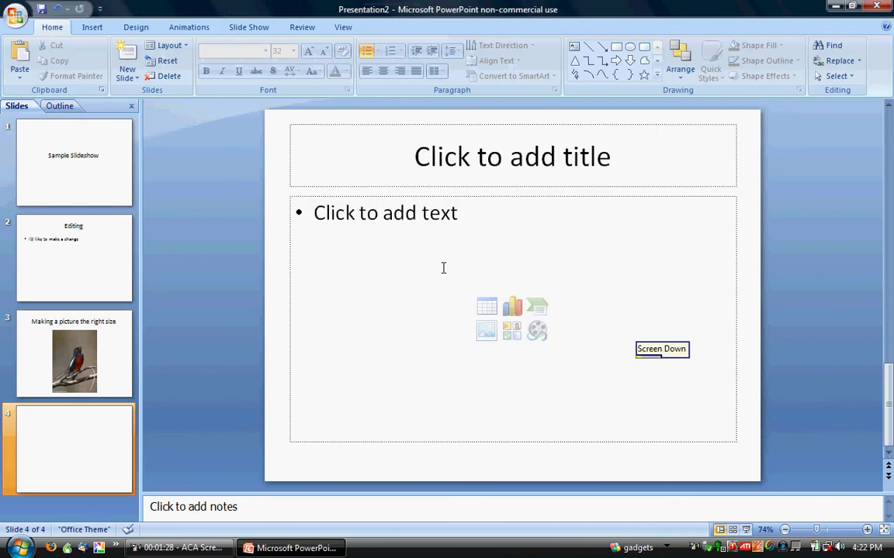
key("ctrl")
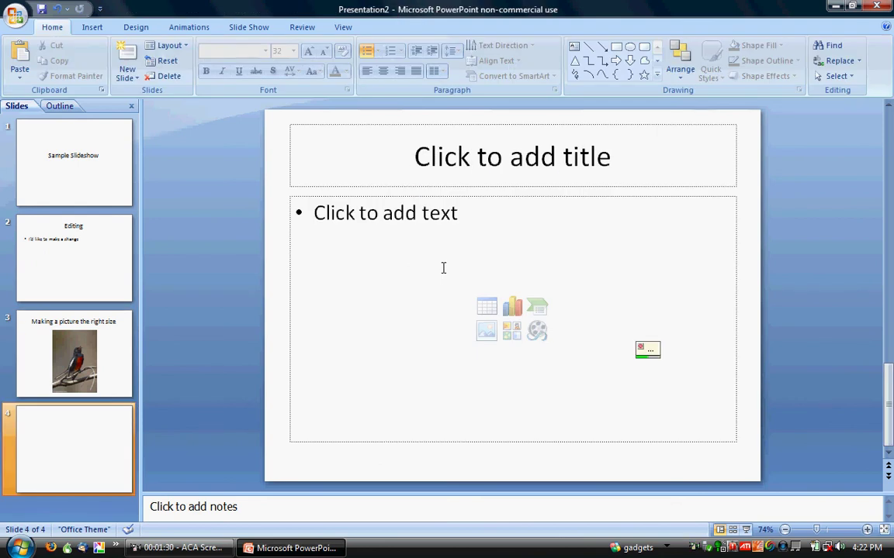
key("ctrl+Return")
type("Summary")
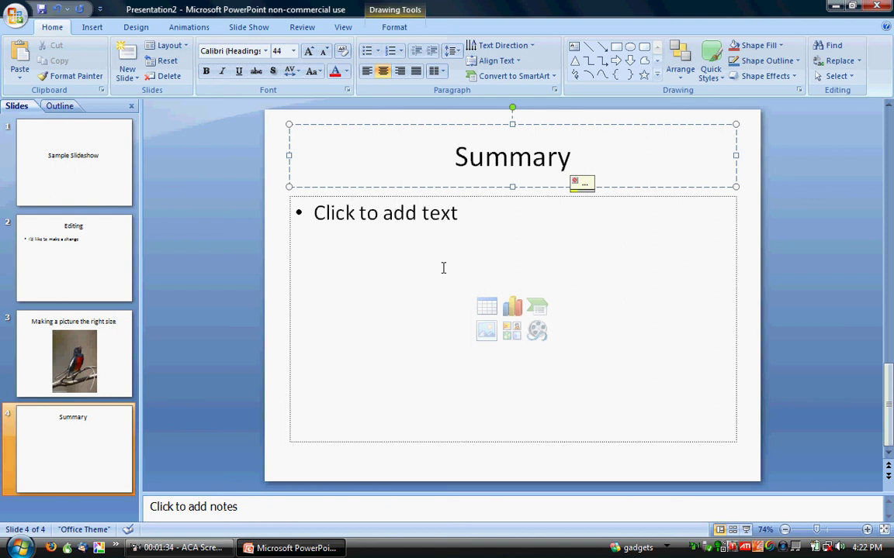
key("shift+Home")
key("Return")
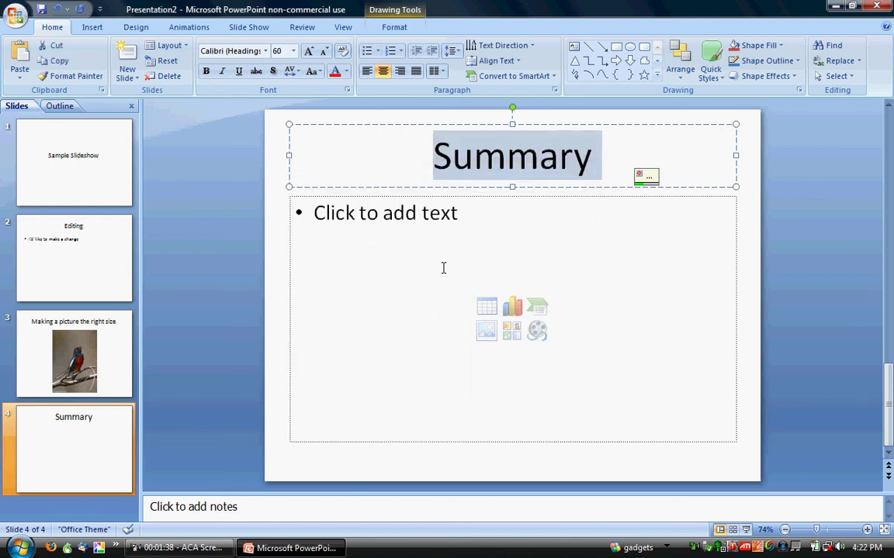
Add the bullet 'I made this slideshow using speech commands' and start the slide show.
key("Escape")
key("Tab")
key("Return")
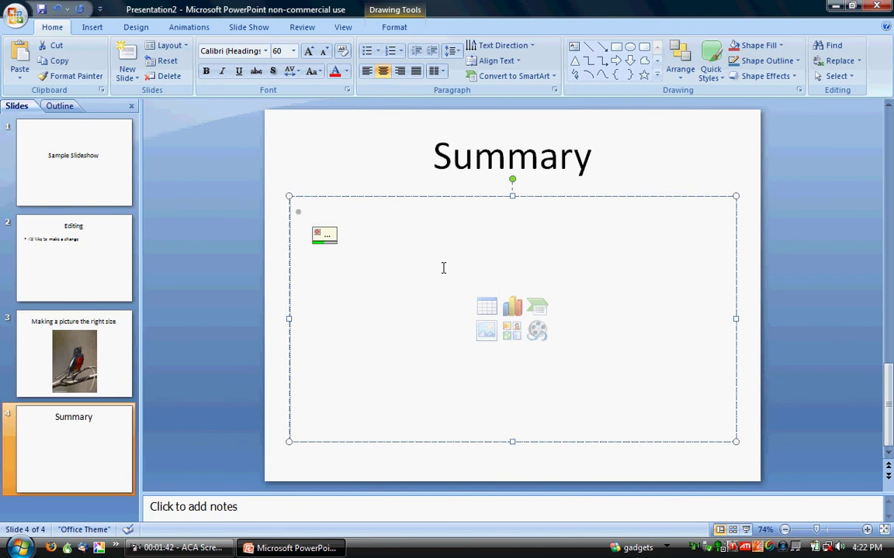
type("I made this slideshow using speech commands")
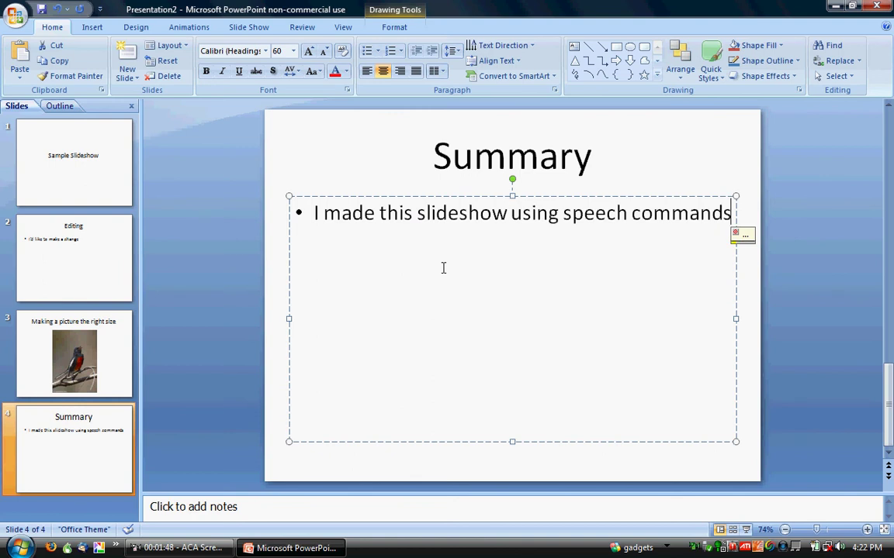
key("F5")
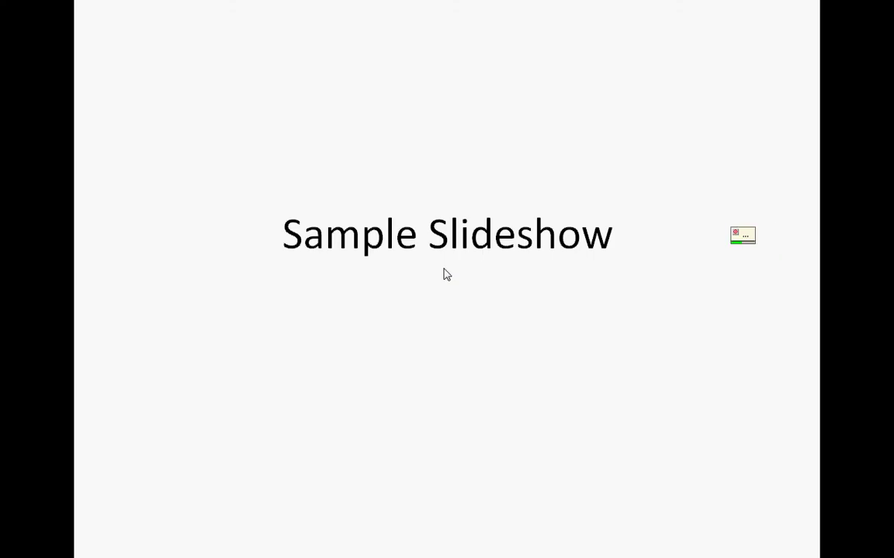
Advance through all four slides, jump back to slide 1, then to the bird slide, and end the show.
left_click(443, 270)
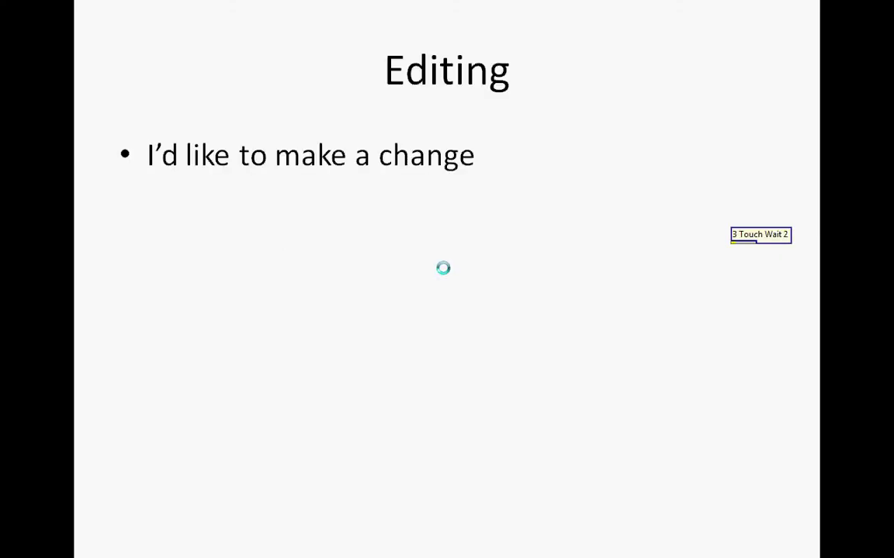
left_click(443, 268)
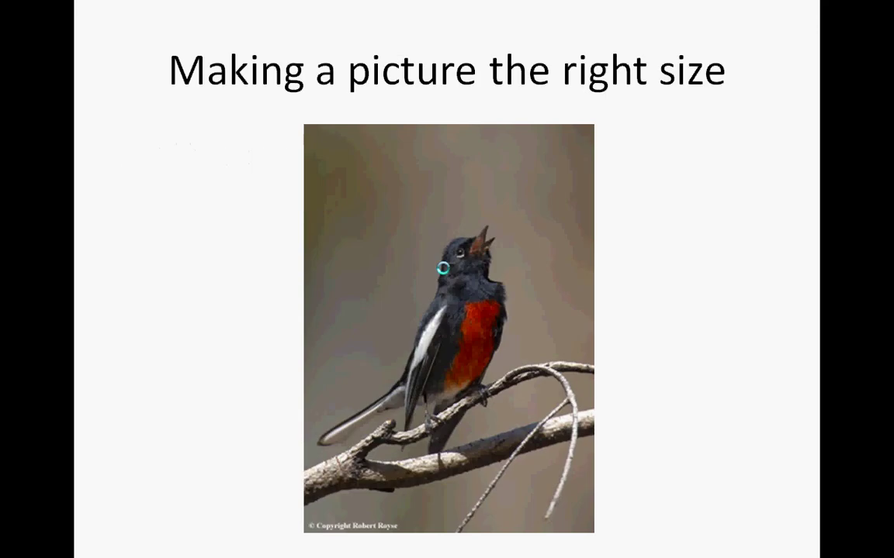
left_click(443, 267)
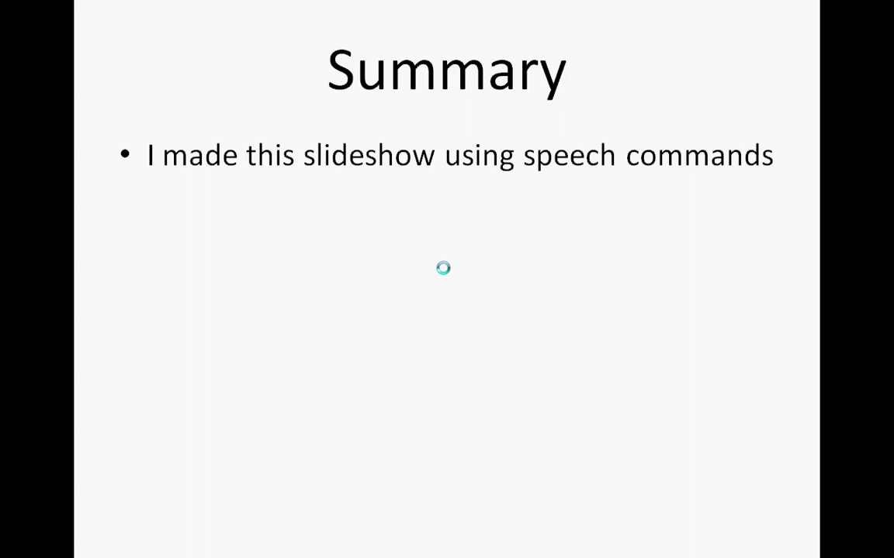
key("Home")
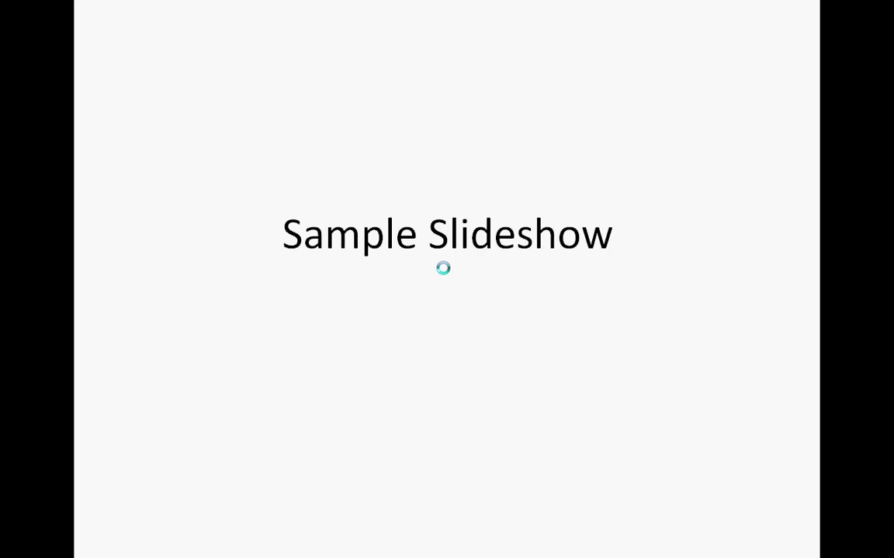
key("Right")
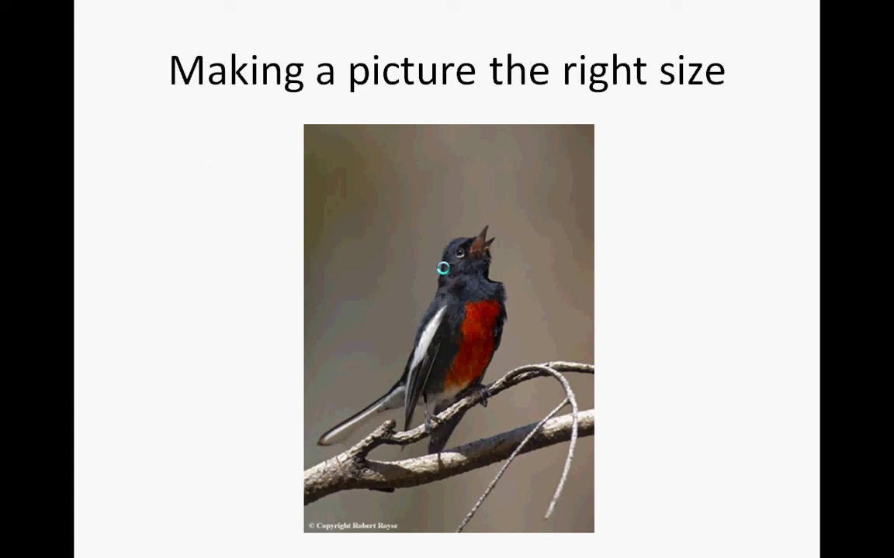
key("Escape")
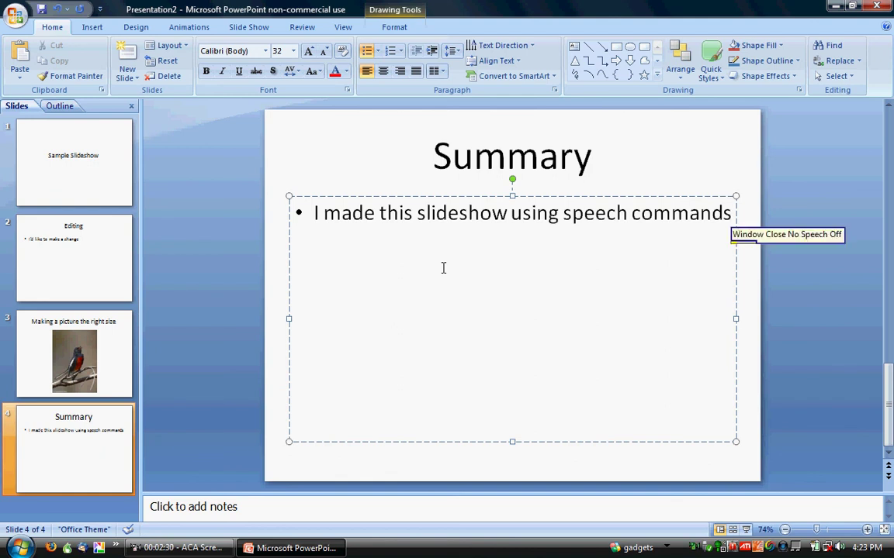
Close PowerPoint without saving the presentation.
key("alt+F4")
key("n")
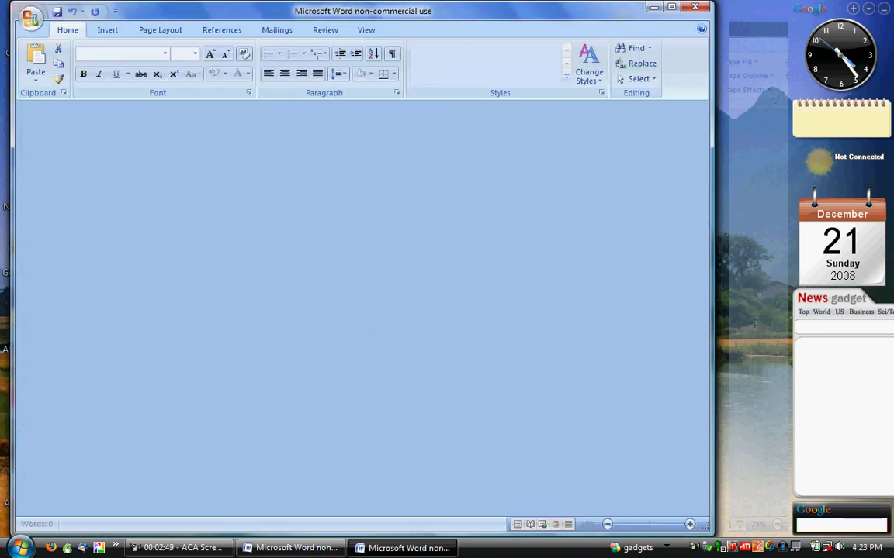
Open TT29.doc.docx from Word's recent documents list.
key("alt+f")
key("1")
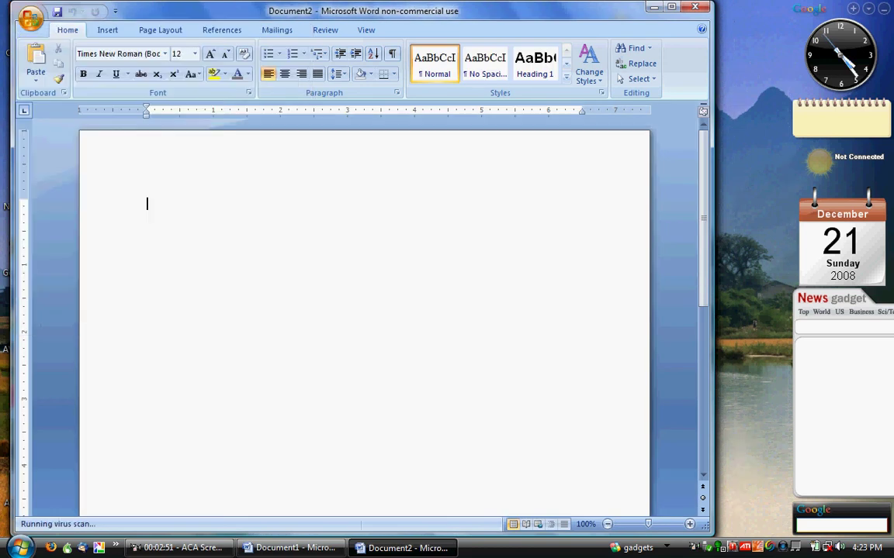